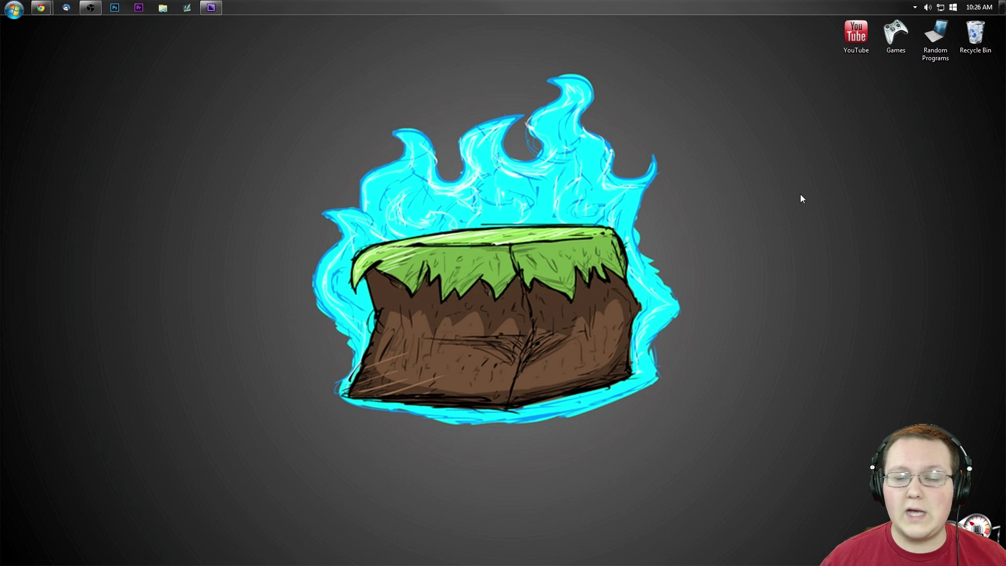
- Switch to the Wall Jump forum page in Chrome and follow the download link for version 1.8 (1.2.2a)
{"action": "left_click", "coordinate": [52, 12]}
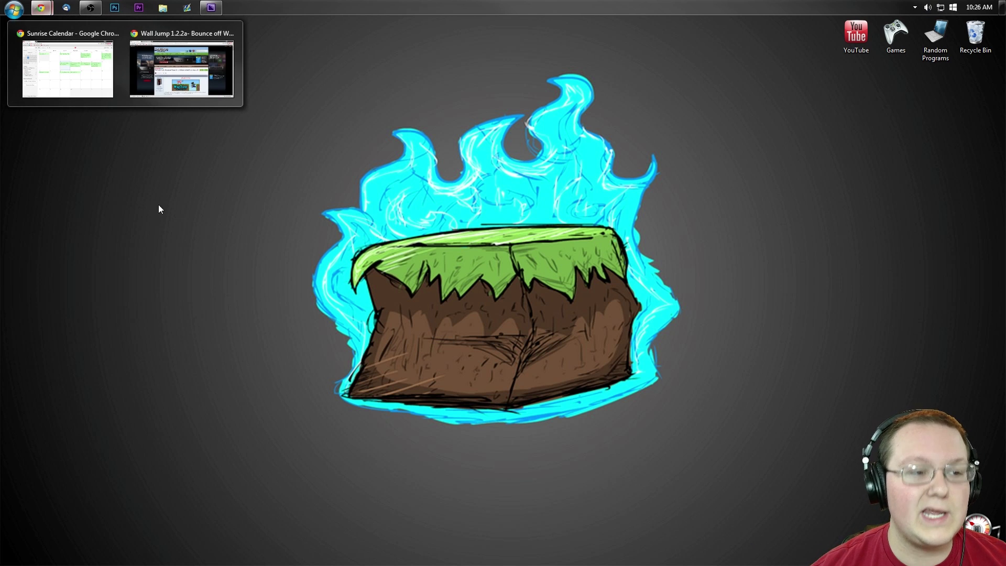
{"action": "left_click", "coordinate": [190, 80]}
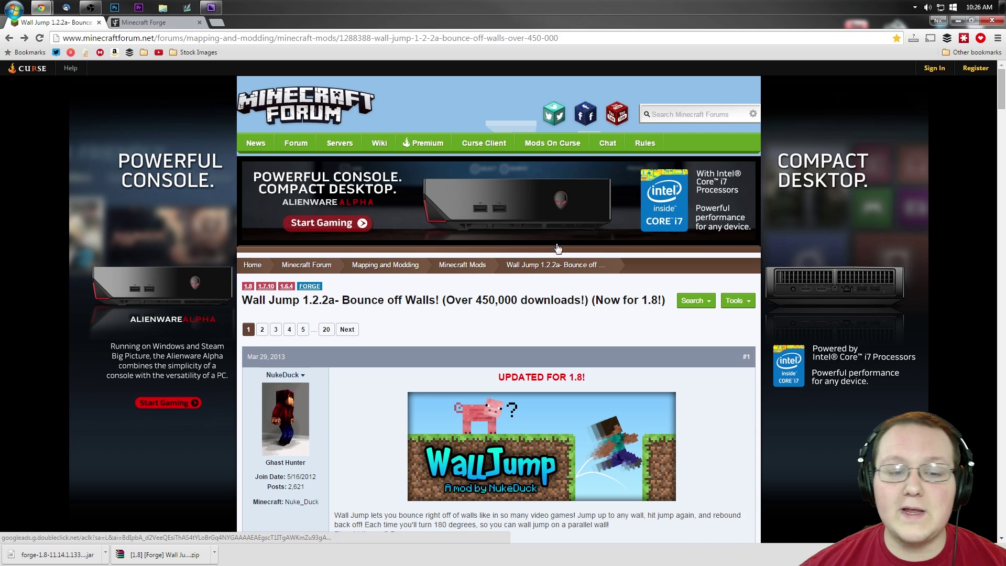
{"action": "scroll", "coordinate": [497, 198], "scroll_direction": "down", "scroll_amount": 7}
{"action": "scroll", "coordinate": [532, 280], "scroll_direction": "down", "scroll_amount": 3}
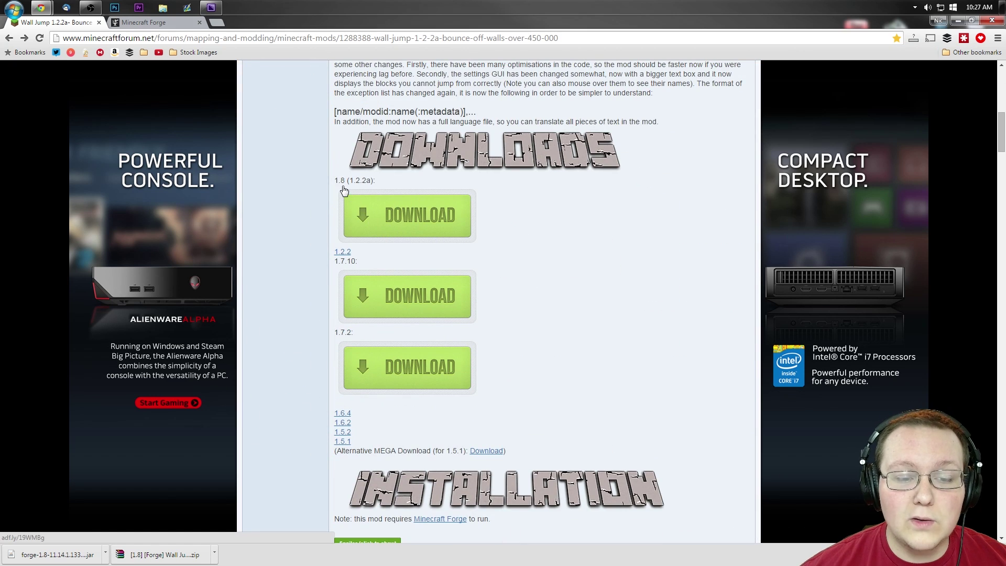
{"action": "left_click", "coordinate": [419, 213]}
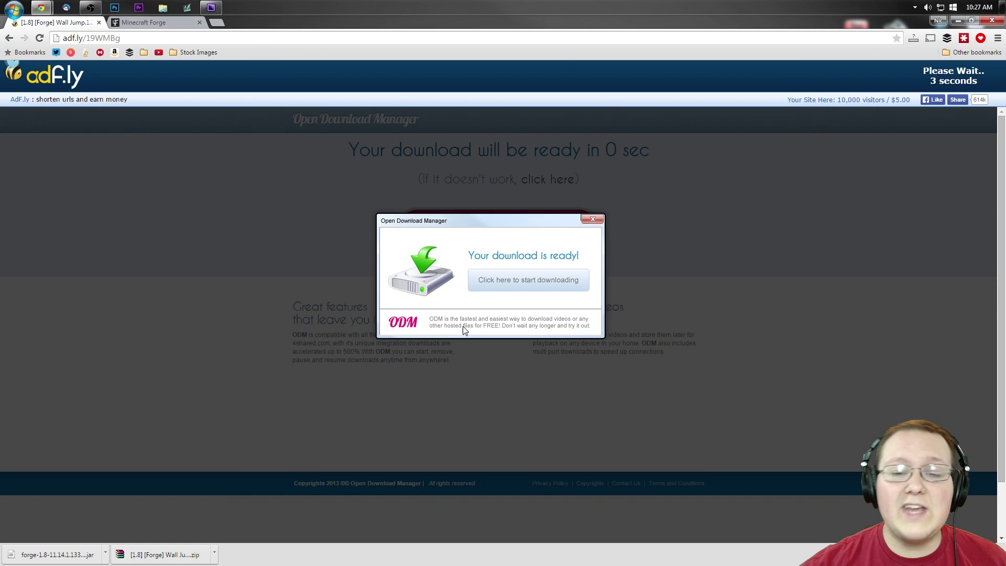
- Skip the adf.ly advertisement and download the Wall Jump 1.2.2a zip from MediaFire
{"action": "right_click", "coordinate": [465, 83]}
{"action": "left_click", "coordinate": [426, 81]}
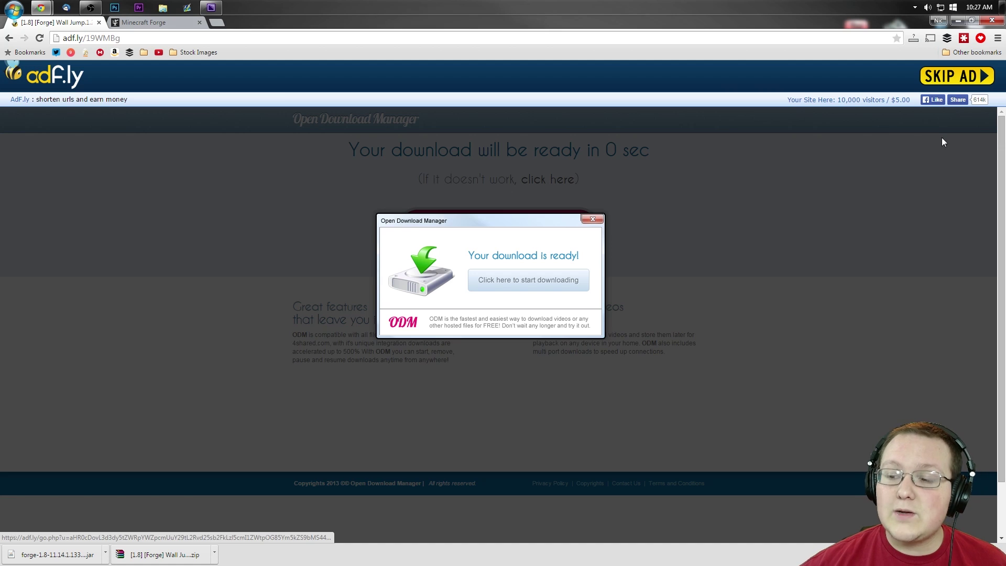
{"action": "left_click", "coordinate": [943, 79]}
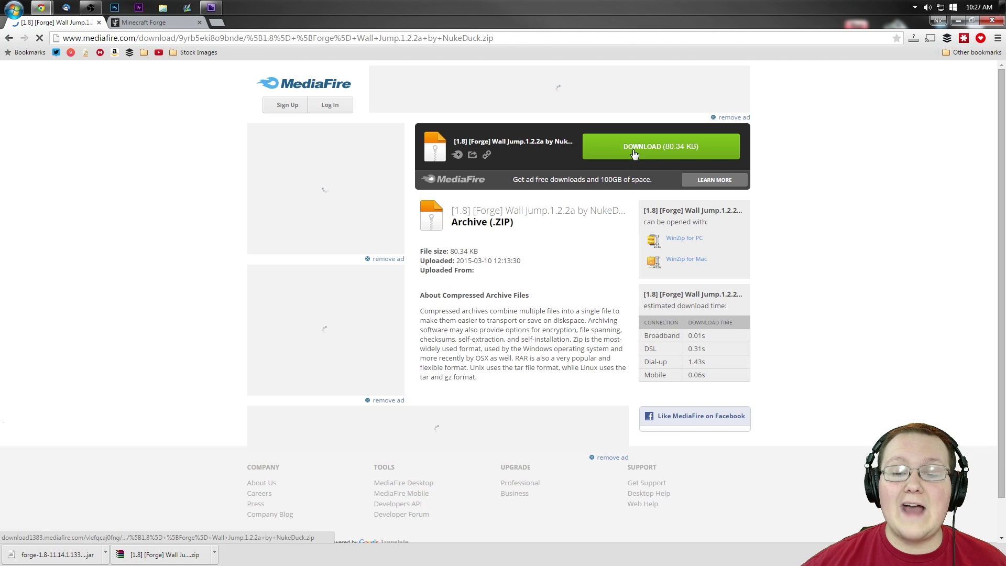
{"action": "left_click", "coordinate": [634, 153]}
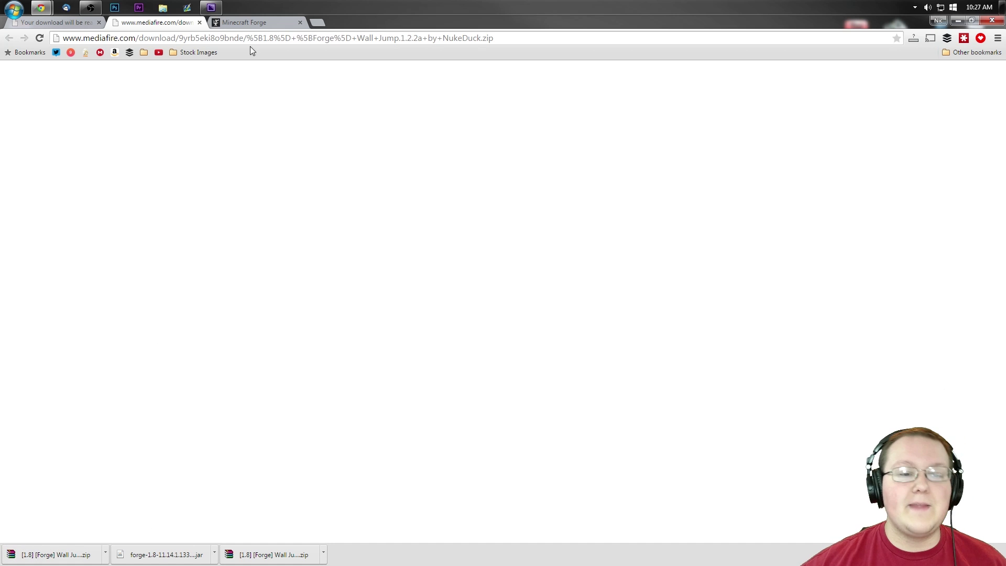
- Download the recommended Forge 11.14.1.1334 installer from the Minecraft Forge page, skipping the advertisement and keeping the jar file
{"action": "left_click", "coordinate": [238, 21]}
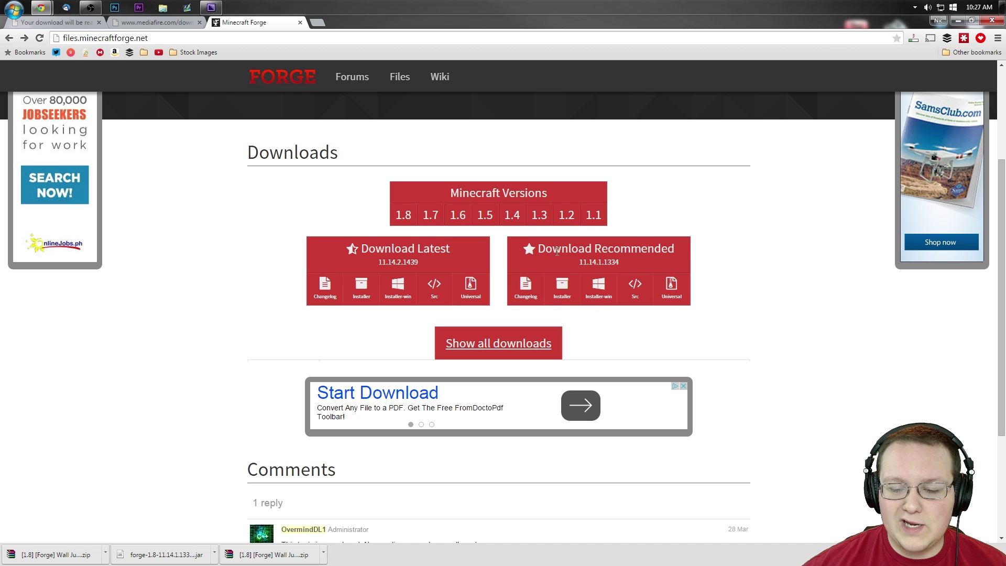
{"action": "left_click", "coordinate": [562, 285]}
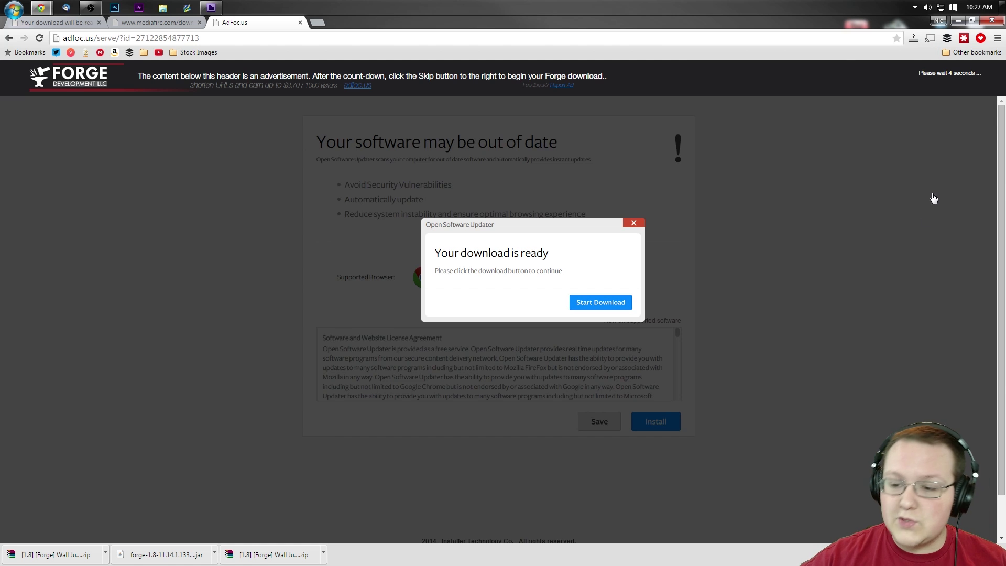
{"action": "right_click", "coordinate": [931, 196]}
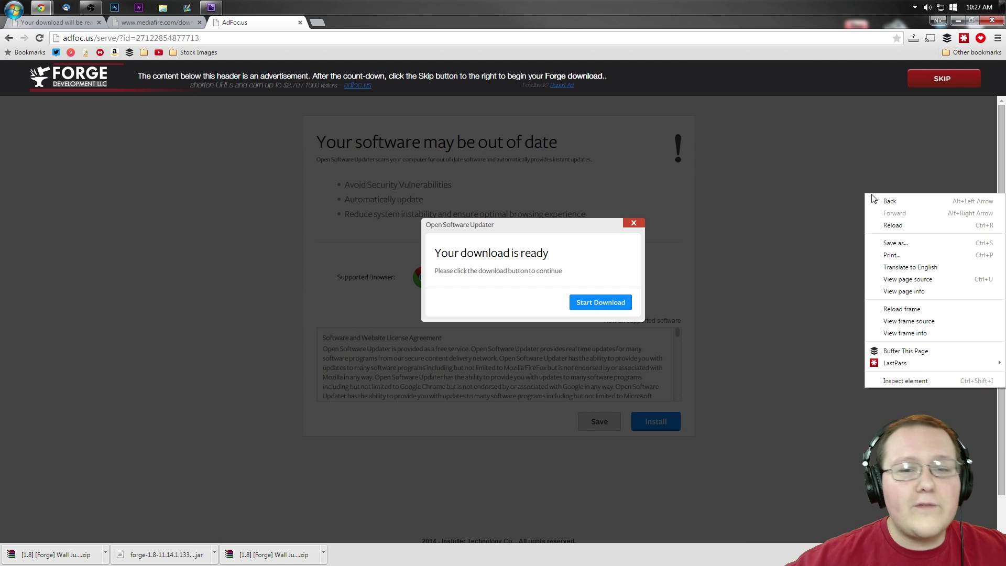
{"action": "left_click", "coordinate": [931, 81]}
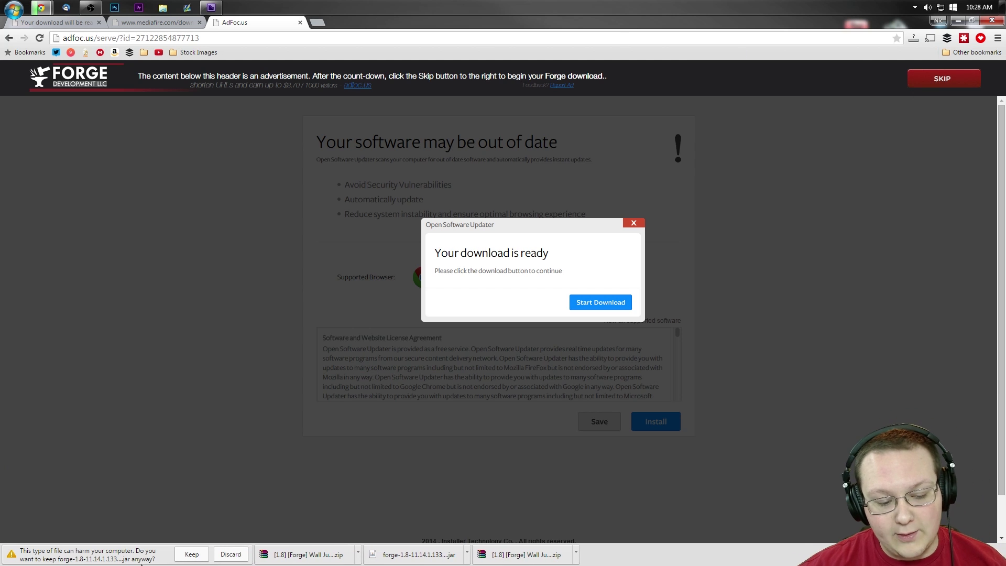
{"action": "left_click", "coordinate": [191, 554]}
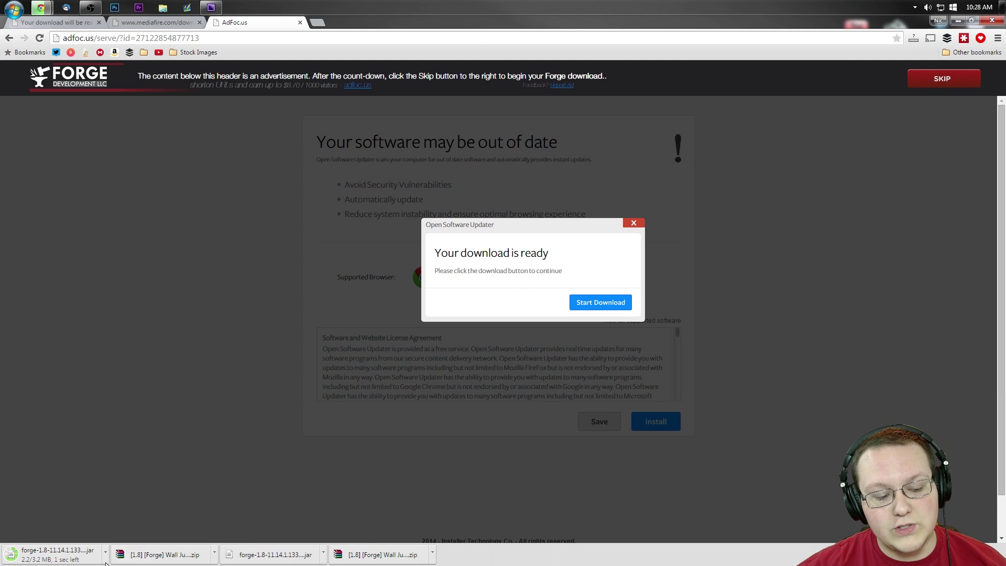
- Minimize the browser and place the Wall Jump zip and the Forge installer apart on the desktop
{"action": "left_click", "coordinate": [958, 20]}
{"action": "left_click_drag", "start_coordinate": [499, 260], "coordinate": [509, 109]}
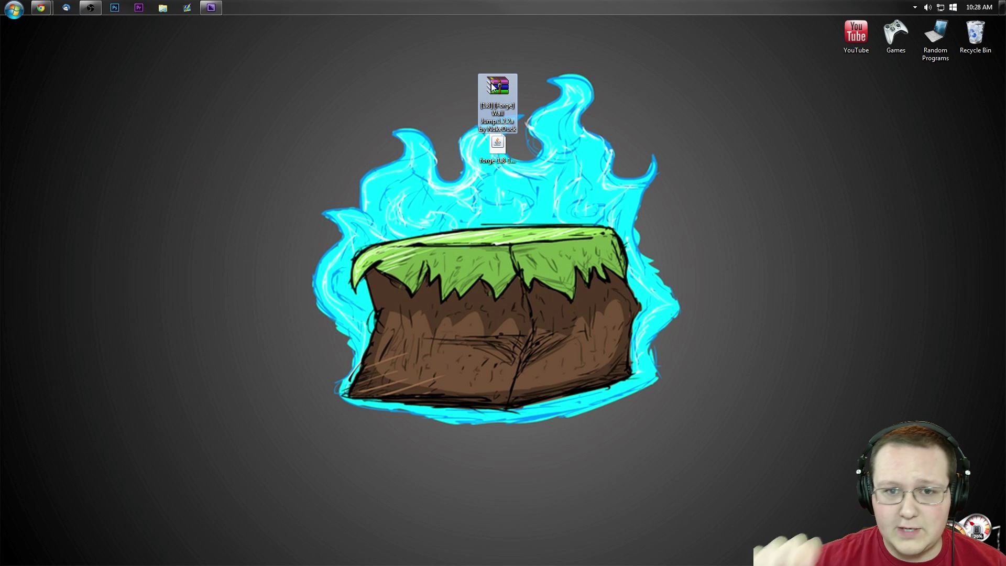
{"action": "left_click_drag", "start_coordinate": [494, 86], "coordinate": [255, 87]}
{"action": "left_click_drag", "start_coordinate": [497, 144], "coordinate": [461, 105]}
{"action": "left_click", "coordinate": [492, 131]}
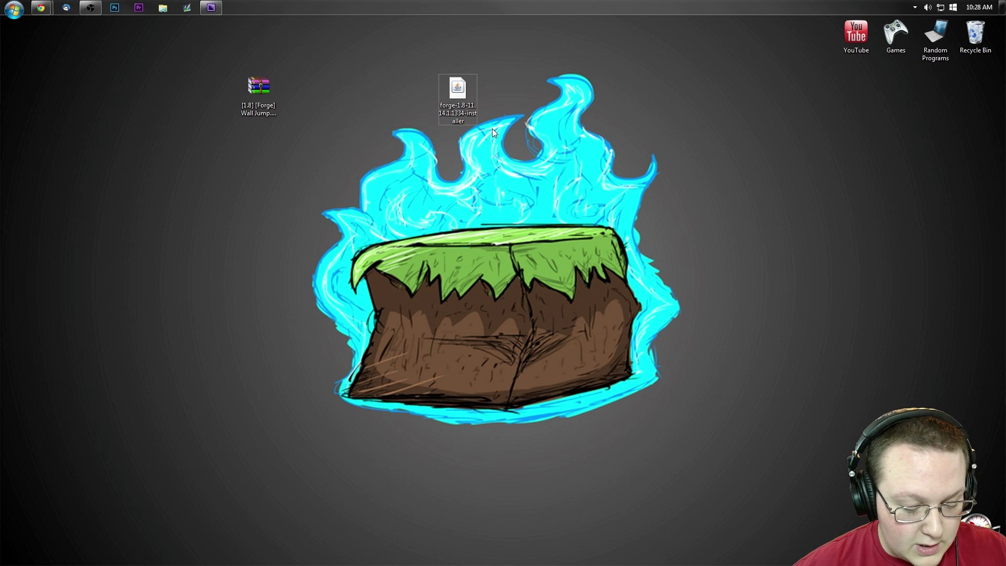
- View the Downloads folder by running "downloads", and close its window
{"action": "key", "text": "super+r"}
{"action": "type", "text": "downloa"}
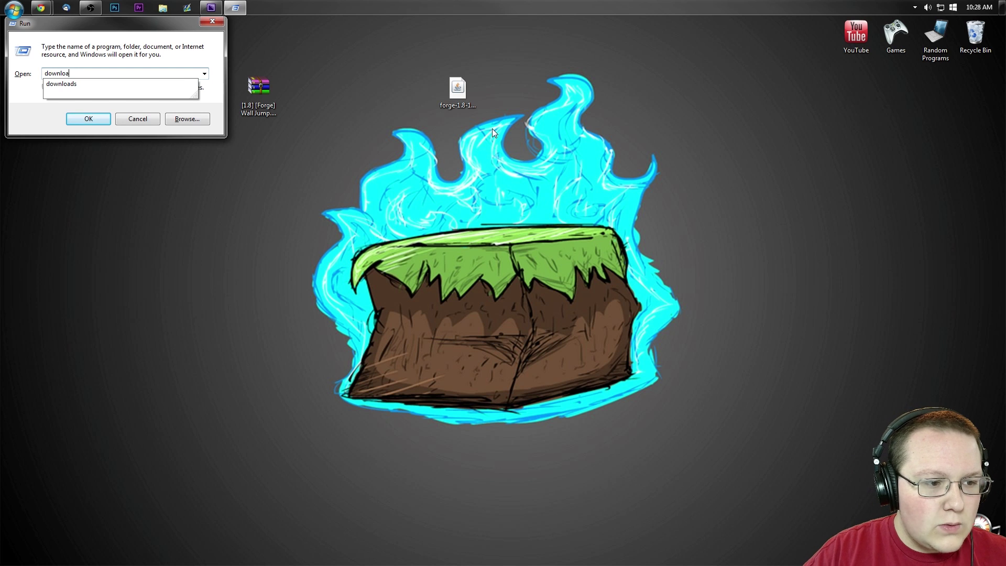
{"action": "type", "text": "ds"}
{"action": "key", "text": "Return"}
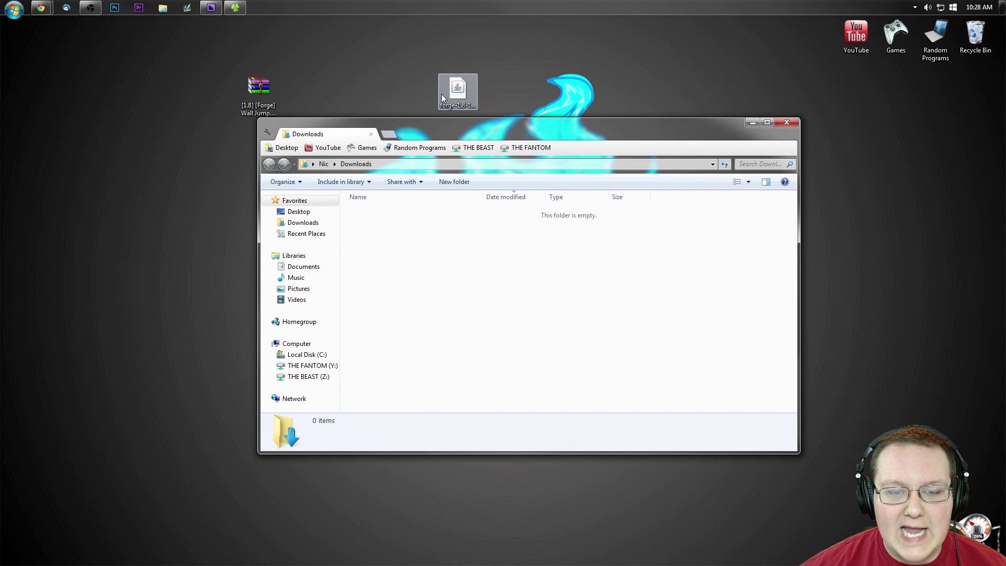
{"action": "left_click_drag", "start_coordinate": [441, 94], "coordinate": [499, 91]}
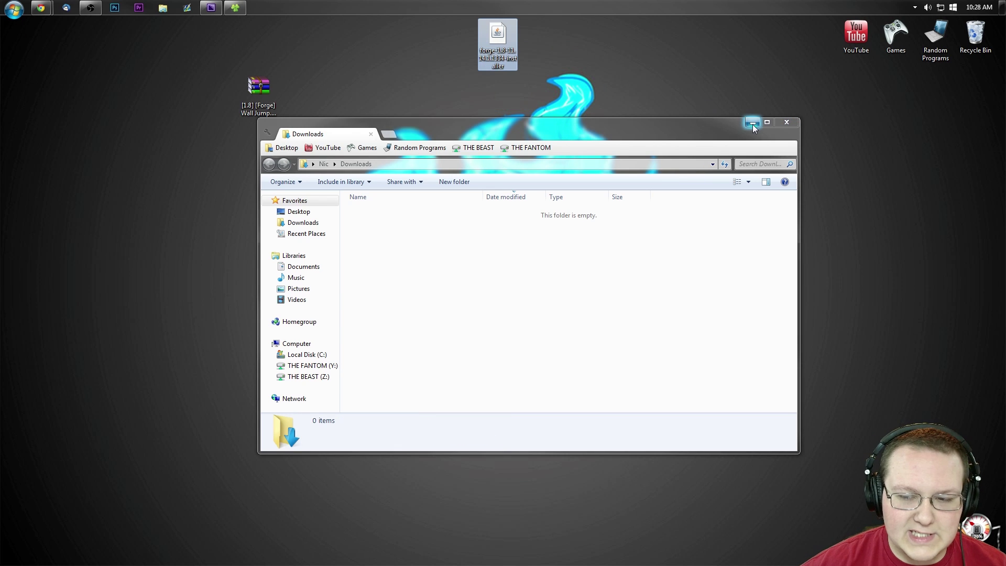
{"action": "left_click", "coordinate": [787, 122]}
- Reposition the Forge installer on the desktop and open it with Java(TM) Platform SE binary
{"action": "left_click_drag", "start_coordinate": [505, 42], "coordinate": [544, 97]}
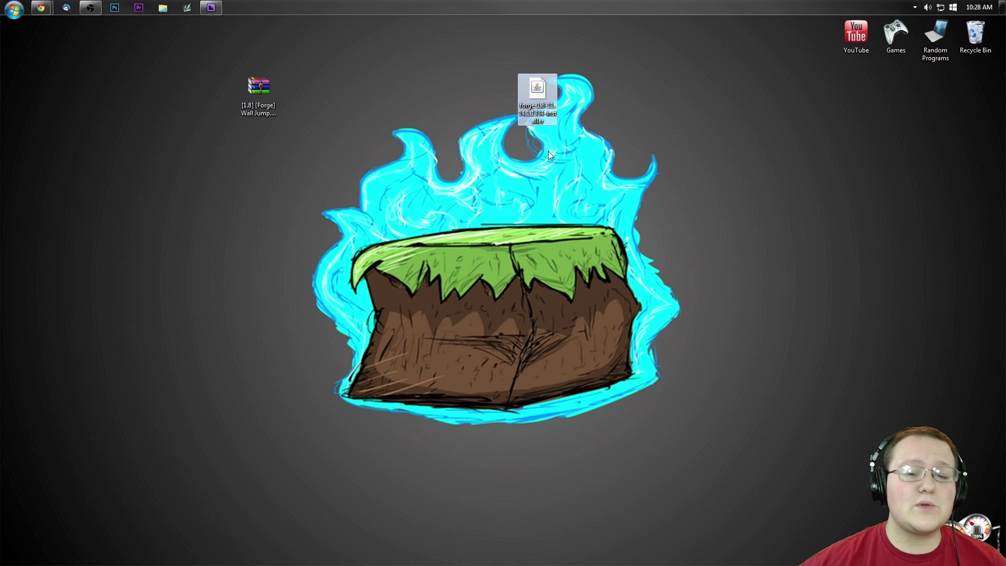
{"action": "right_click", "coordinate": [538, 88]}
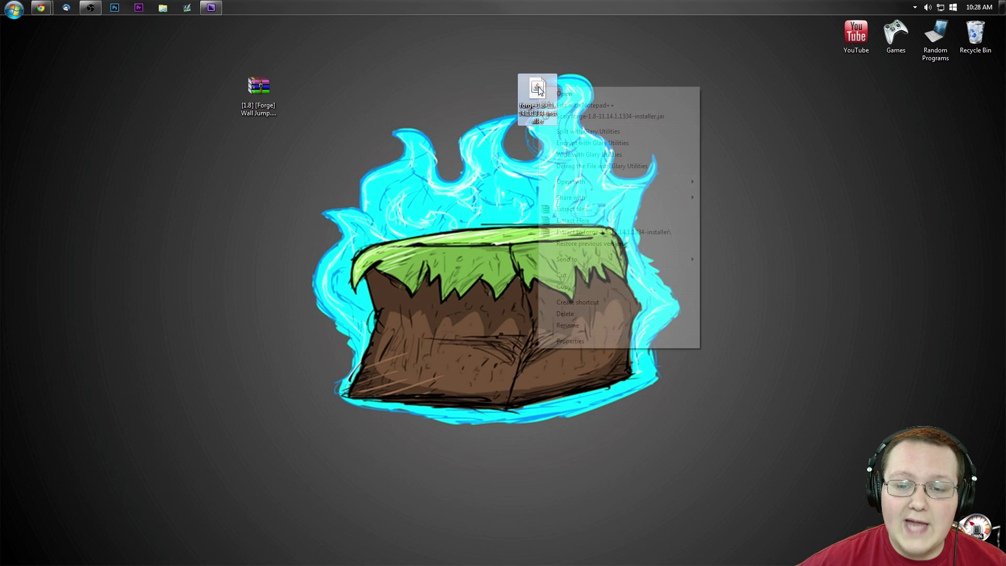
{"action": "mouse_move", "coordinate": [600, 182]}
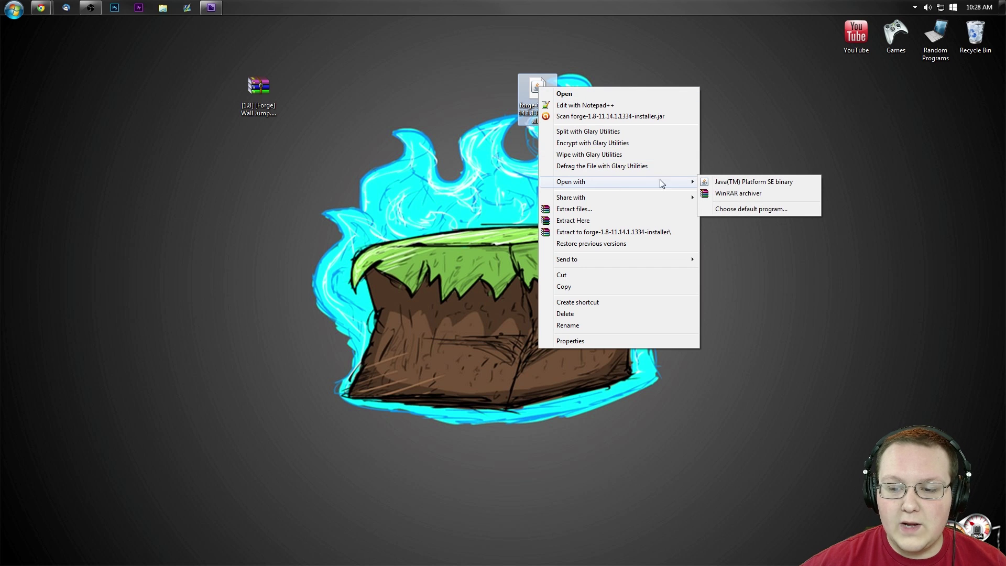
{"action": "left_click", "coordinate": [702, 182]}
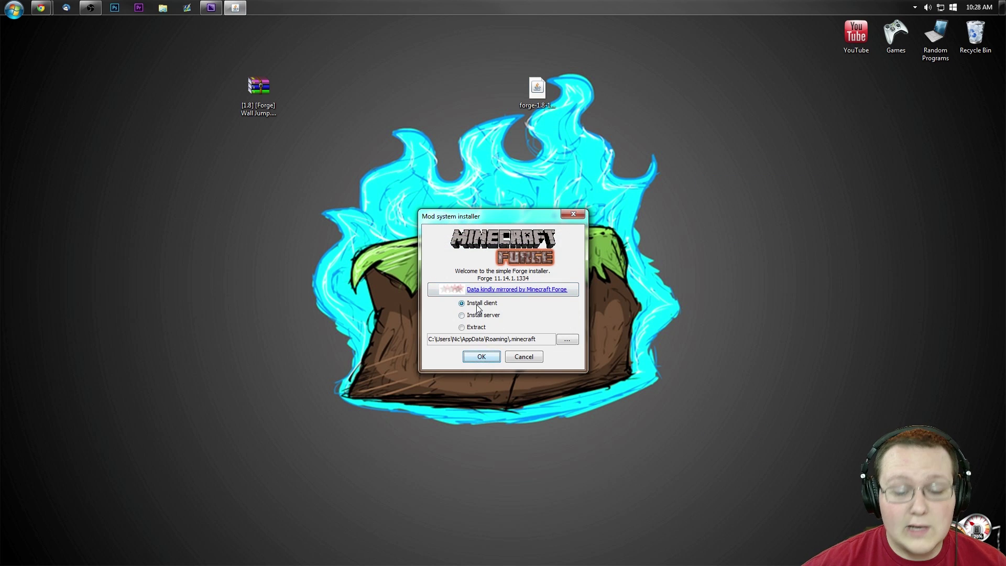
- Install Forge using the Install client option, and discard the installer file in the Recycle Bin
{"action": "left_click", "coordinate": [478, 305]}
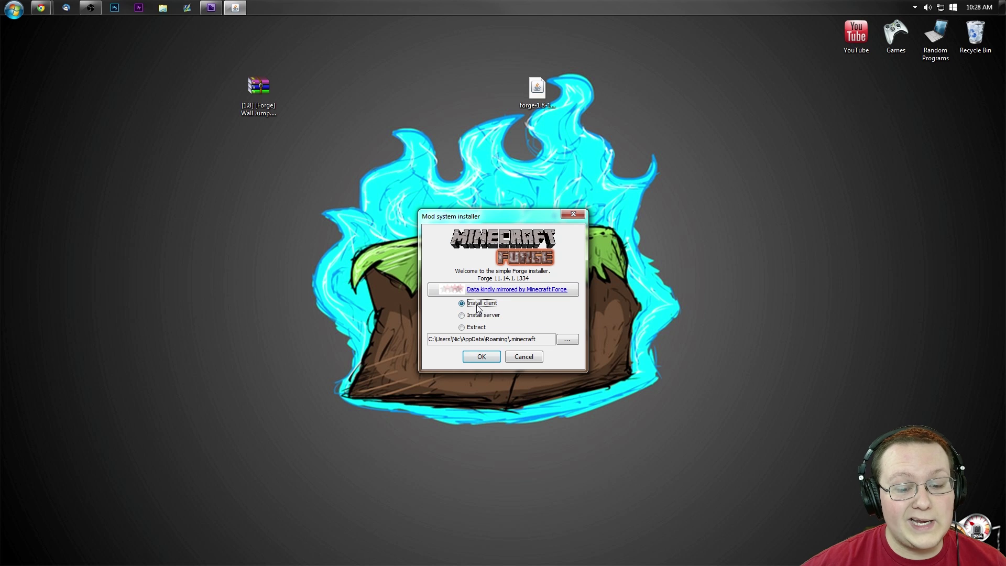
{"action": "left_click", "coordinate": [495, 358]}
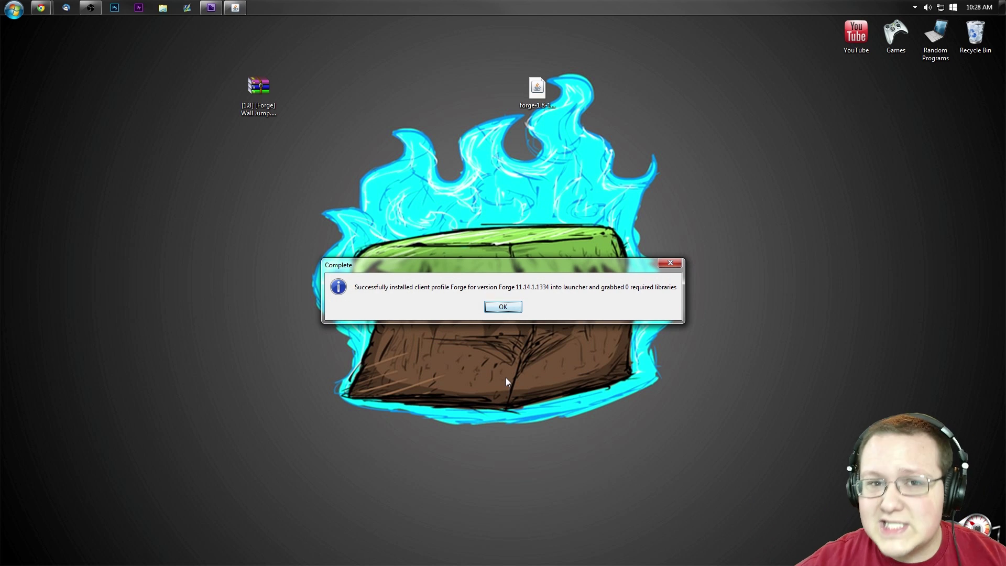
{"action": "left_click", "coordinate": [503, 307]}
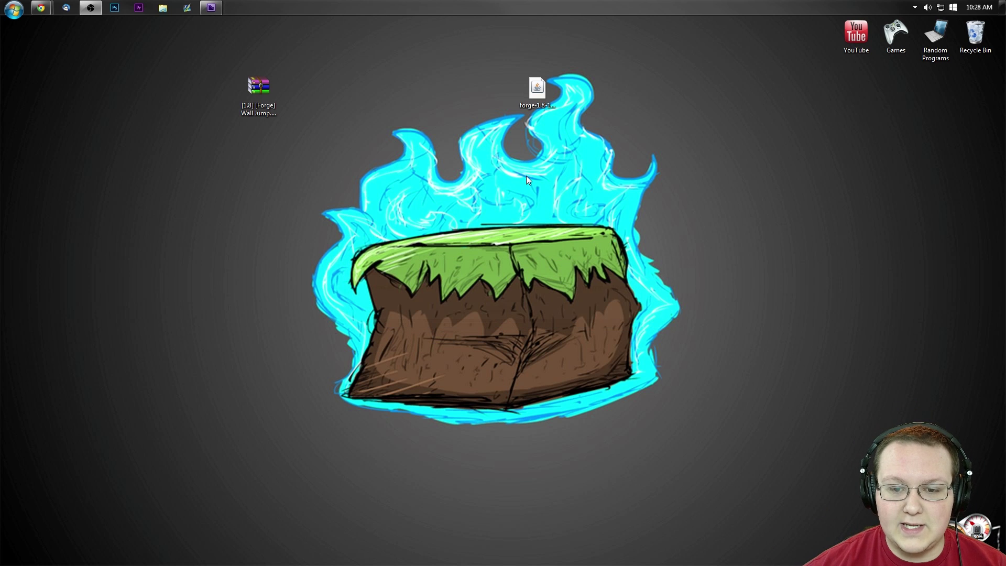
{"action": "left_click_drag", "start_coordinate": [532, 109], "coordinate": [975, 34]}
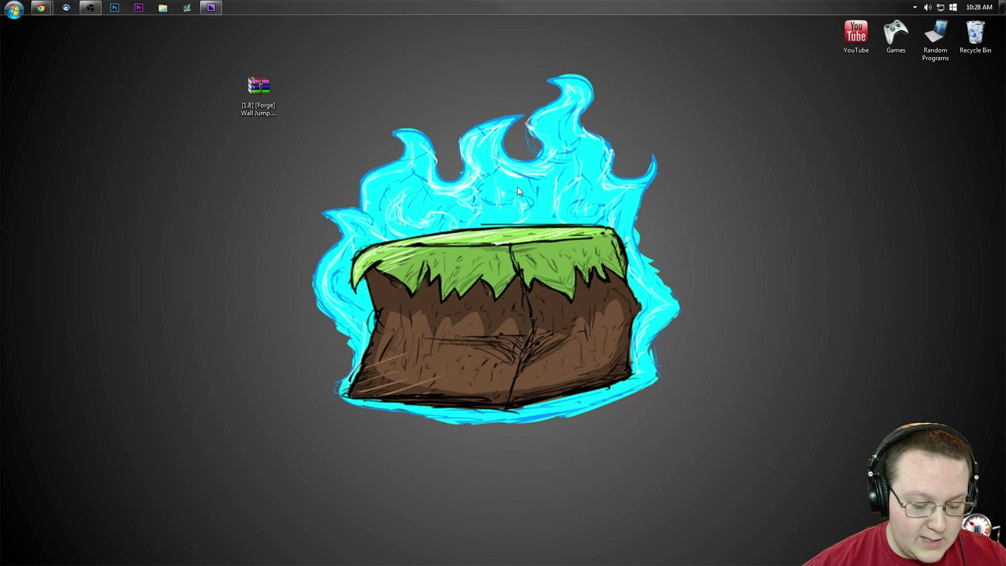
- Go to the Roaming folder by running "%appdata%" and open the .minecraft folder
{"action": "key", "text": "super+r"}
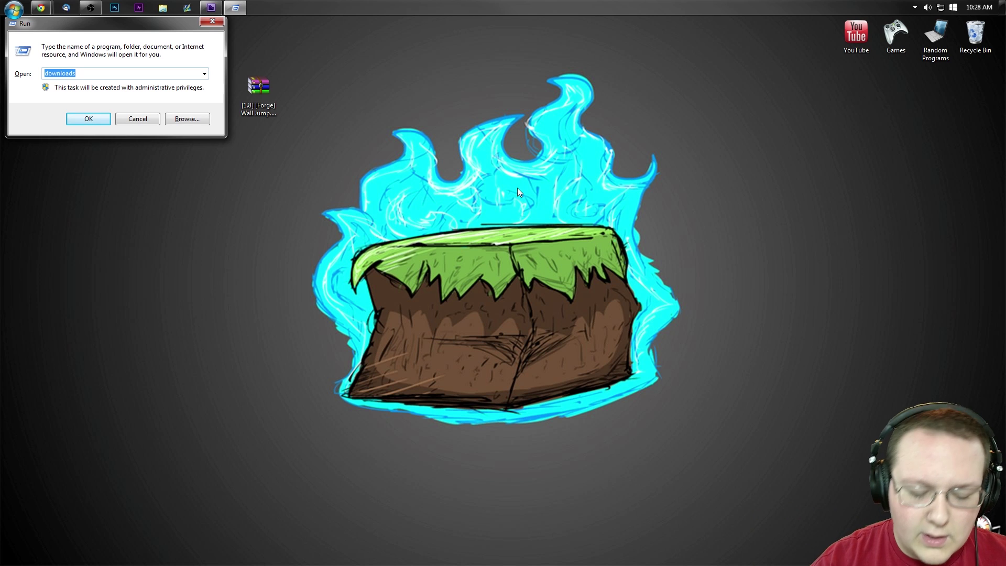
{"action": "type", "text": "%appdata"}
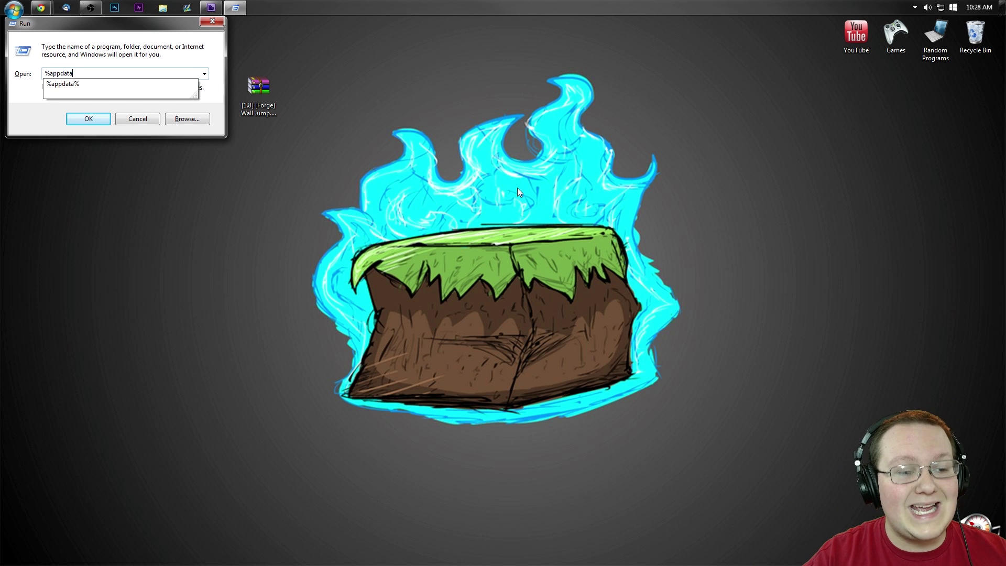
{"action": "type", "text": "%"}
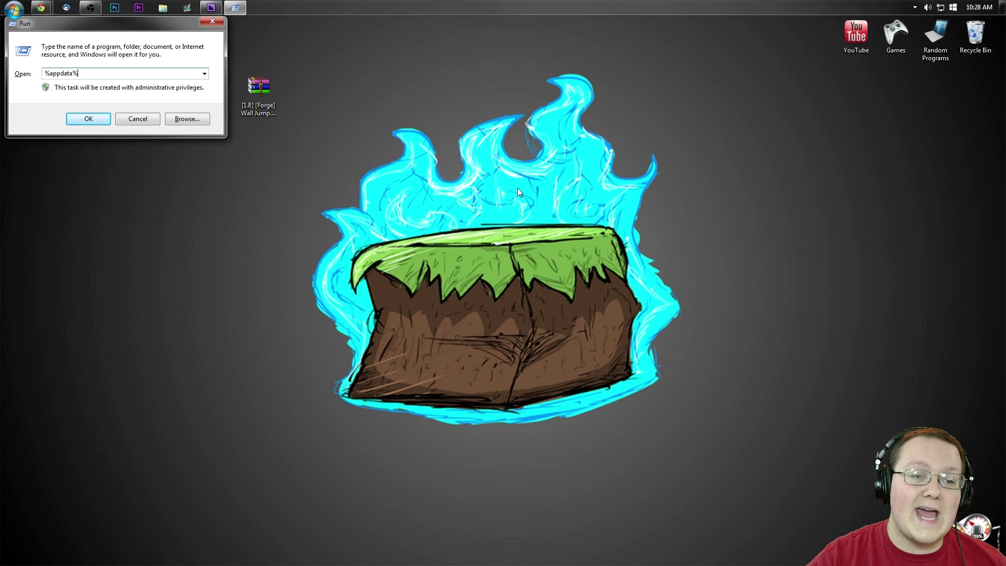
{"action": "key", "text": "Return"}
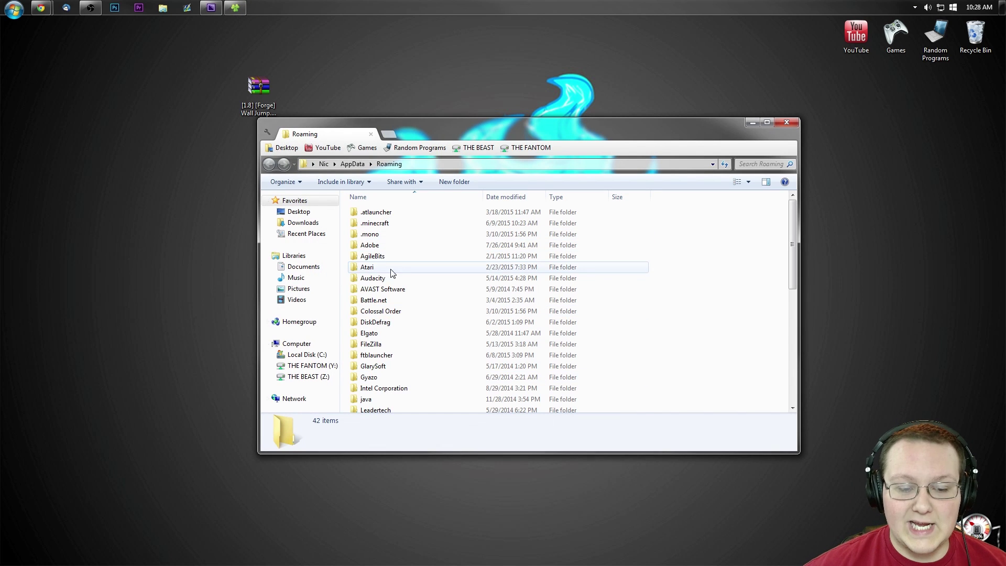
{"action": "left_click", "coordinate": [374, 227]}
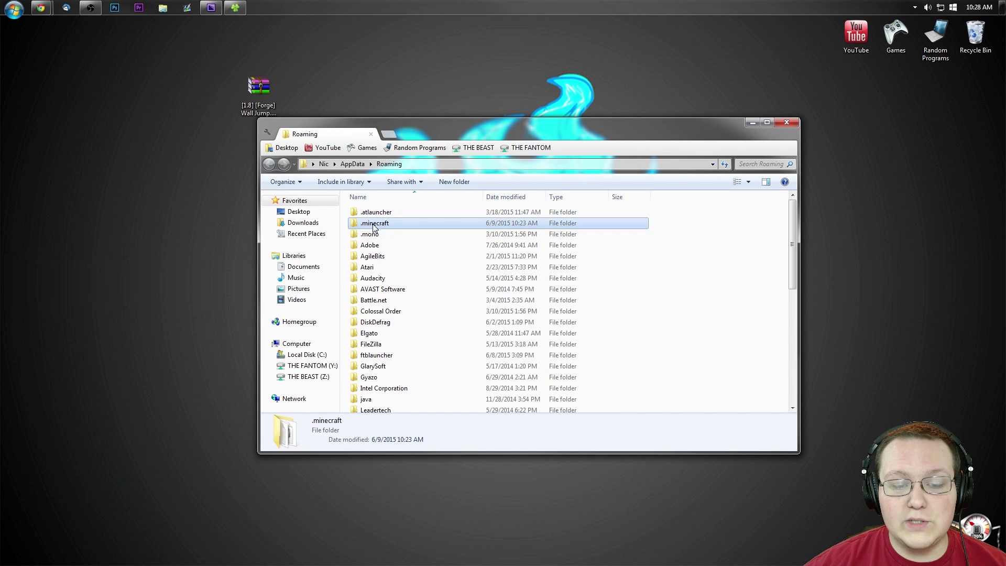
{"action": "double_click", "coordinate": [374, 225]}
{"action": "left_click_drag", "start_coordinate": [369, 256], "coordinate": [487, 277]}
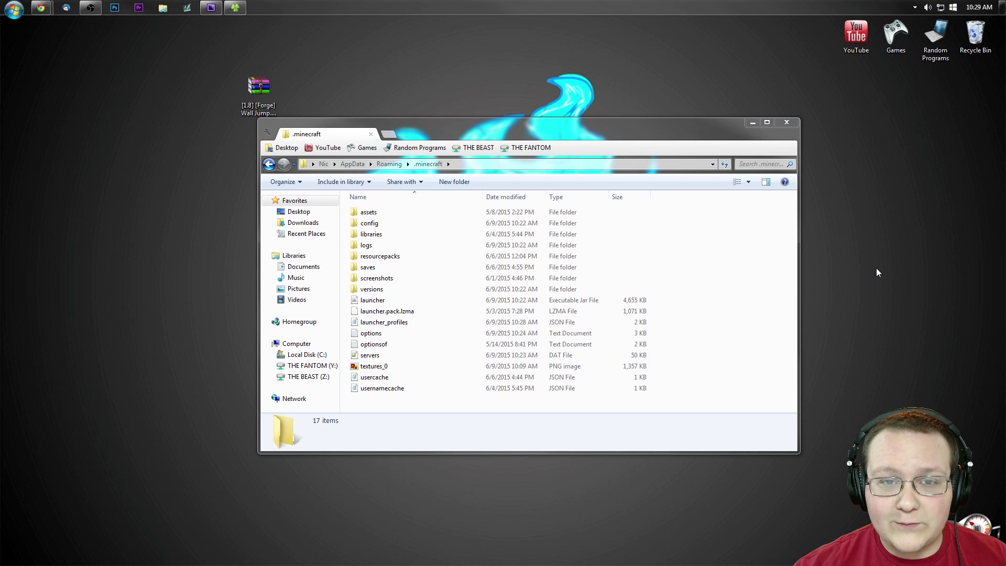
- Create a new folder named "mods" inside .minecraft and open it
{"action": "right_click", "coordinate": [738, 263]}
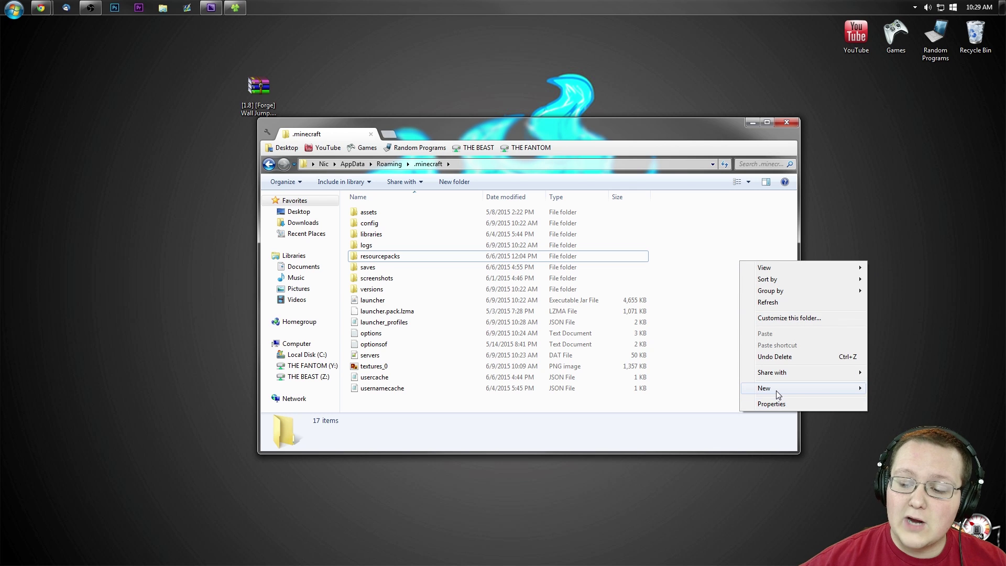
{"action": "mouse_move", "coordinate": [776, 391]}
{"action": "left_click", "coordinate": [929, 392]}
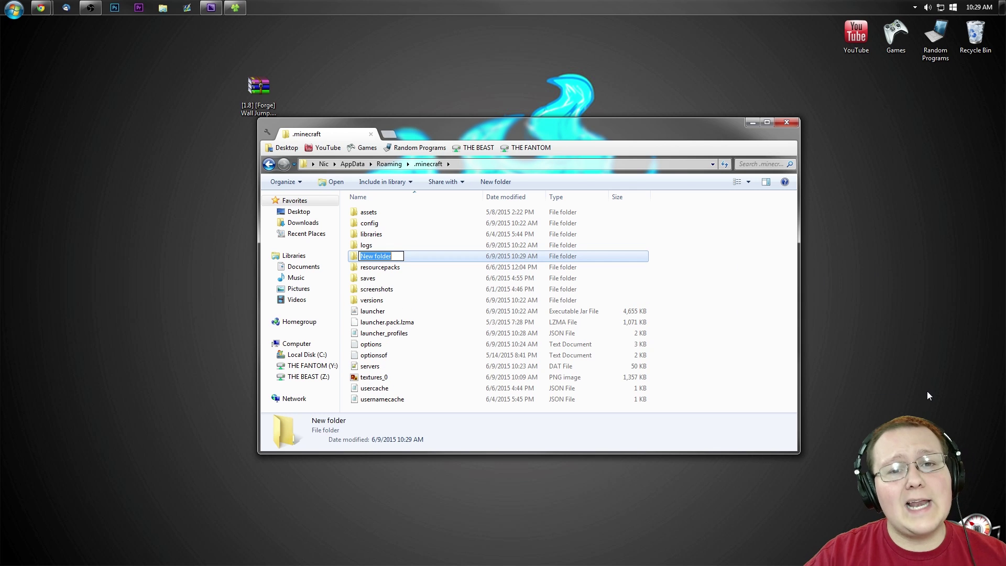
{"action": "type", "text": "mods"}
{"action": "key", "text": "Return"}
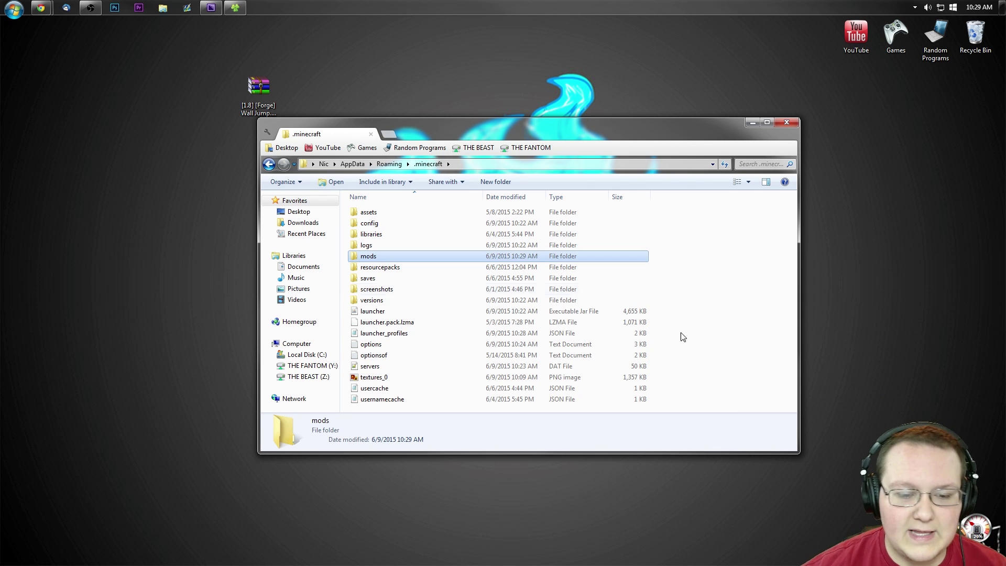
{"action": "double_click", "coordinate": [367, 256]}
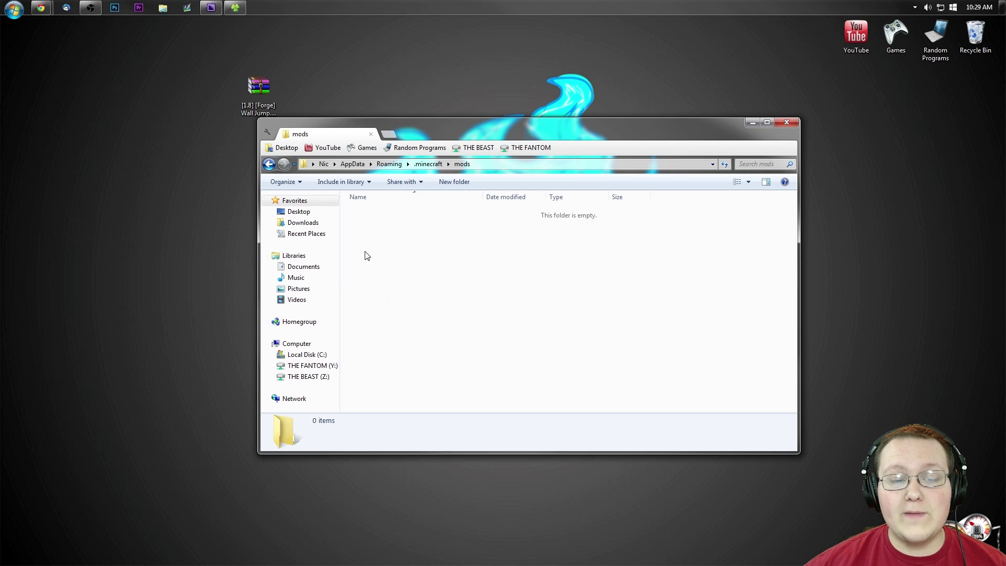
- Move the Wall Jump 1.2.2a mod archive from the desktop into the mods folder and close the folder window
{"action": "left_click_drag", "start_coordinate": [240, 104], "coordinate": [394, 78]}
{"action": "left_click_drag", "start_coordinate": [270, 95], "coordinate": [450, 60]}
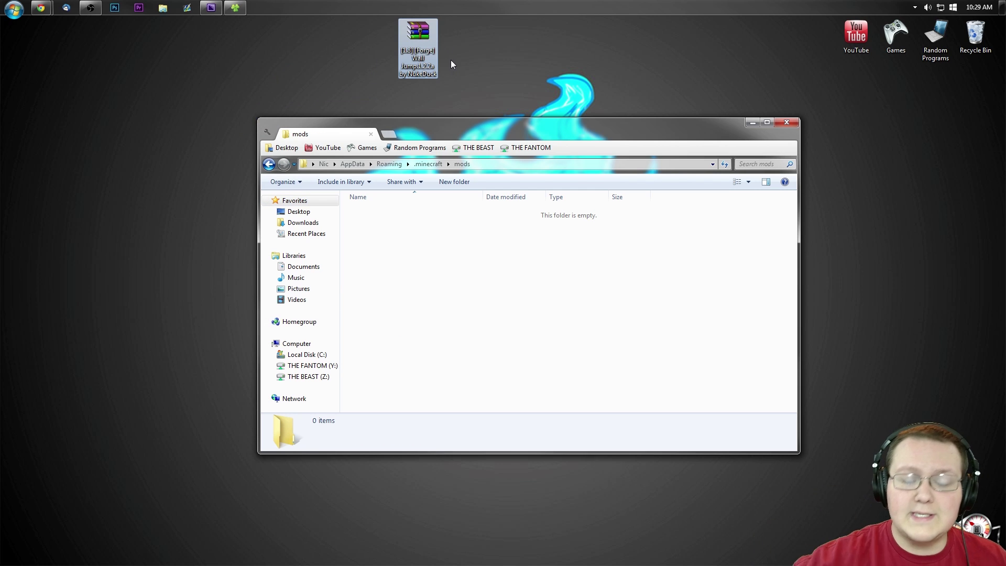
{"action": "left_click_drag", "start_coordinate": [417, 34], "coordinate": [496, 247]}
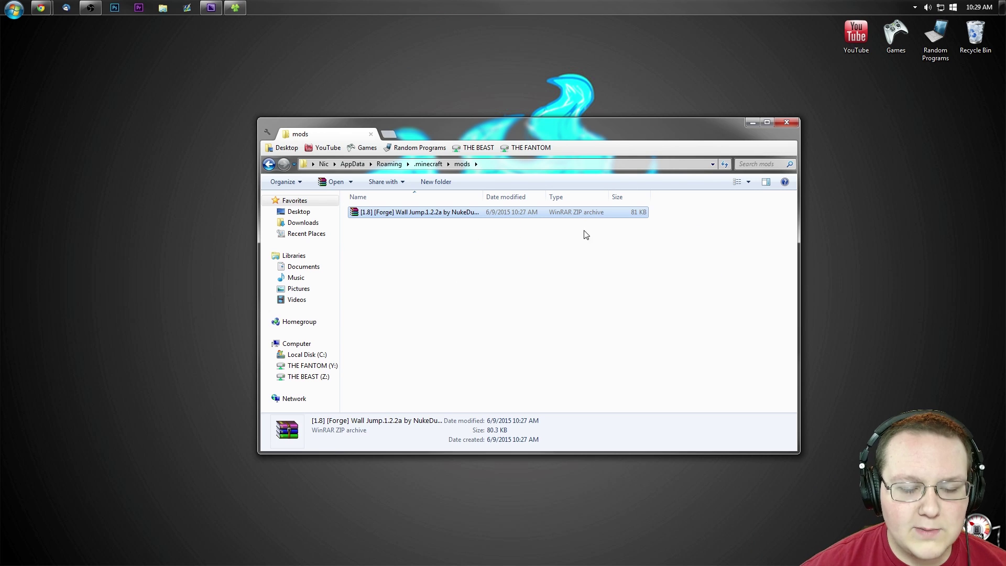
{"action": "left_click", "coordinate": [778, 120]}
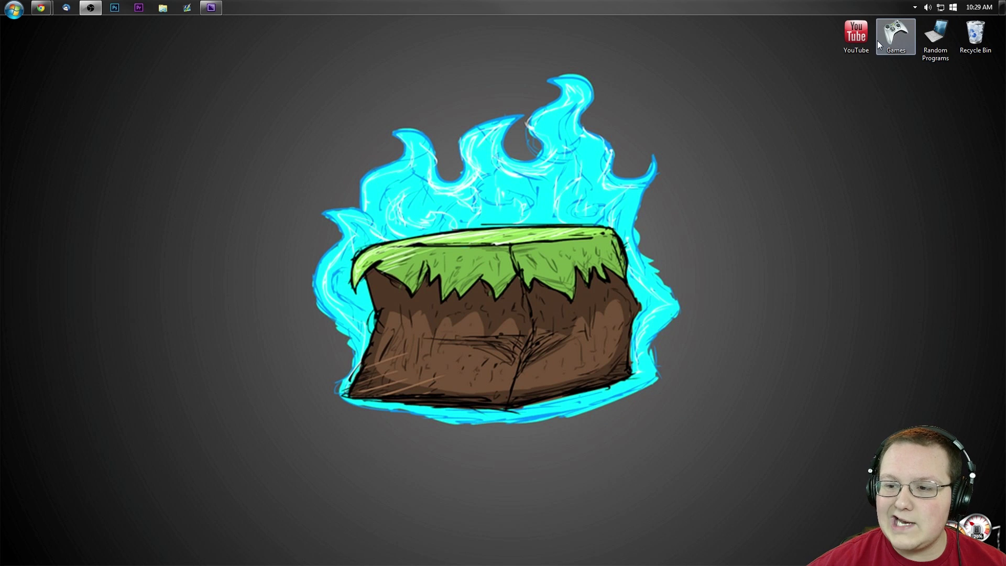
- Start the Minecraft launcher from the Minecraft folder inside Games on the desktop, and close the folder window
{"action": "double_click", "coordinate": [894, 34]}
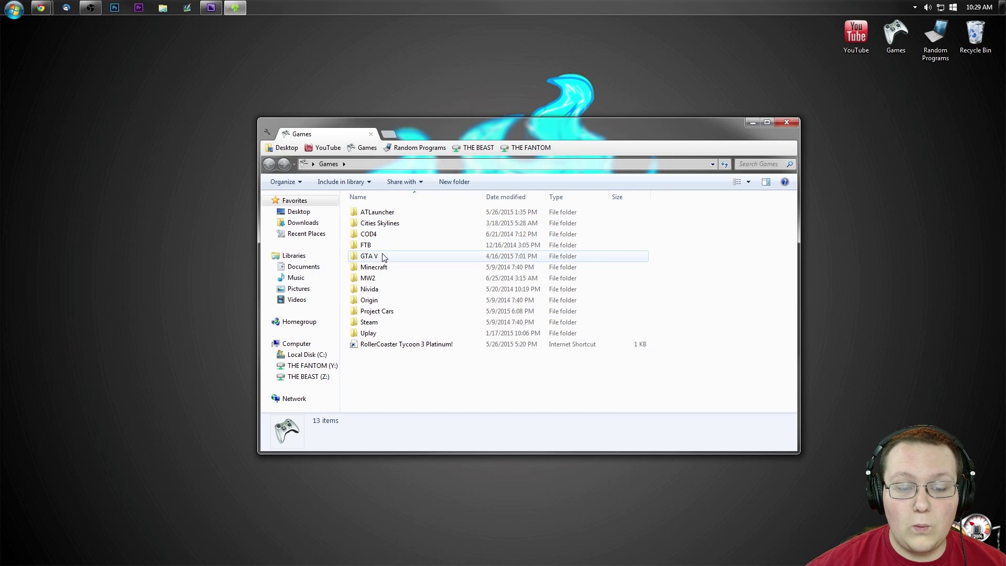
{"action": "double_click", "coordinate": [373, 267]}
{"action": "double_click", "coordinate": [378, 212]}
{"action": "left_click", "coordinate": [789, 122]}
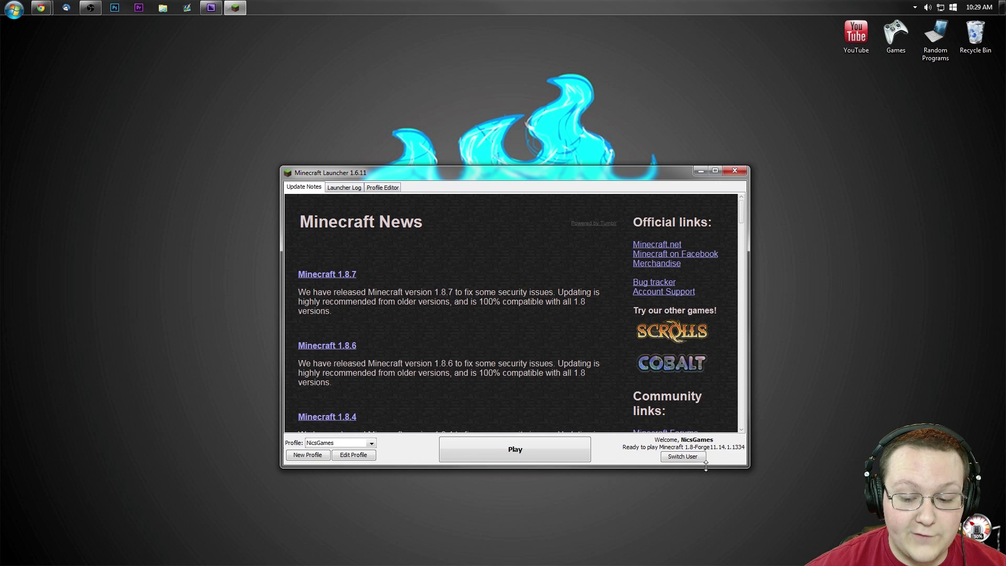
- Keep the current profile selected in the launcher and open it for editing
{"action": "left_click", "coordinate": [338, 447]}
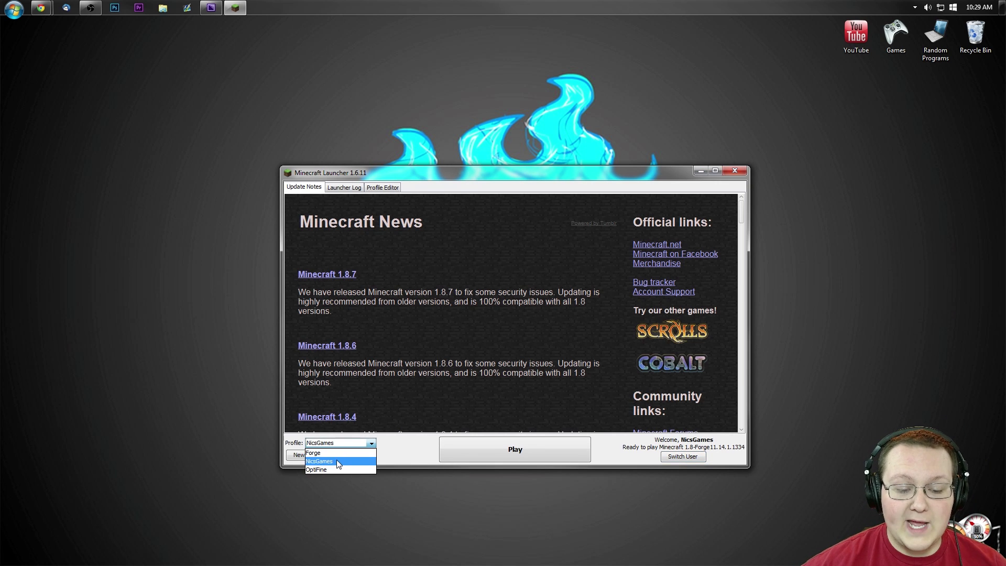
{"action": "left_click", "coordinate": [337, 460]}
{"action": "left_click", "coordinate": [353, 455]}
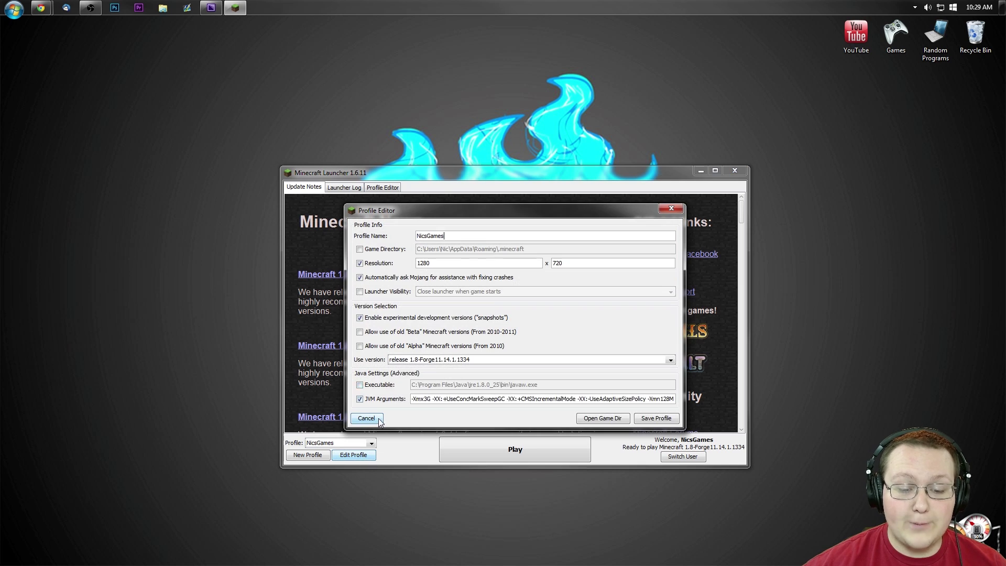
- Choose release 1.8.7 as the profile's game version
{"action": "left_click", "coordinate": [405, 362]}
{"action": "scroll", "coordinate": [415, 378], "scroll_direction": "up", "scroll_amount": 5}
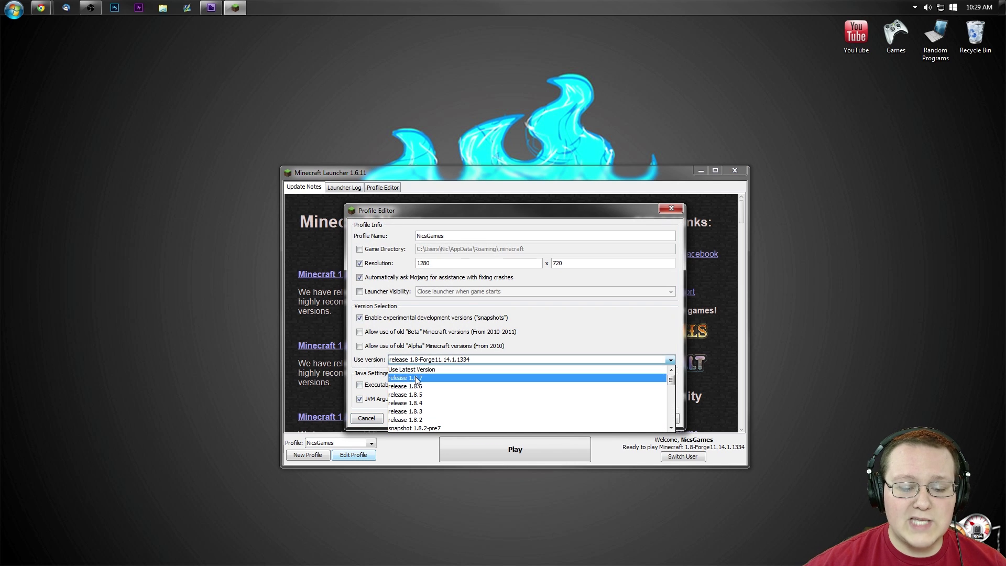
{"action": "left_click", "coordinate": [416, 378]}
{"action": "left_click", "coordinate": [411, 360]}
{"action": "left_click", "coordinate": [412, 378]}
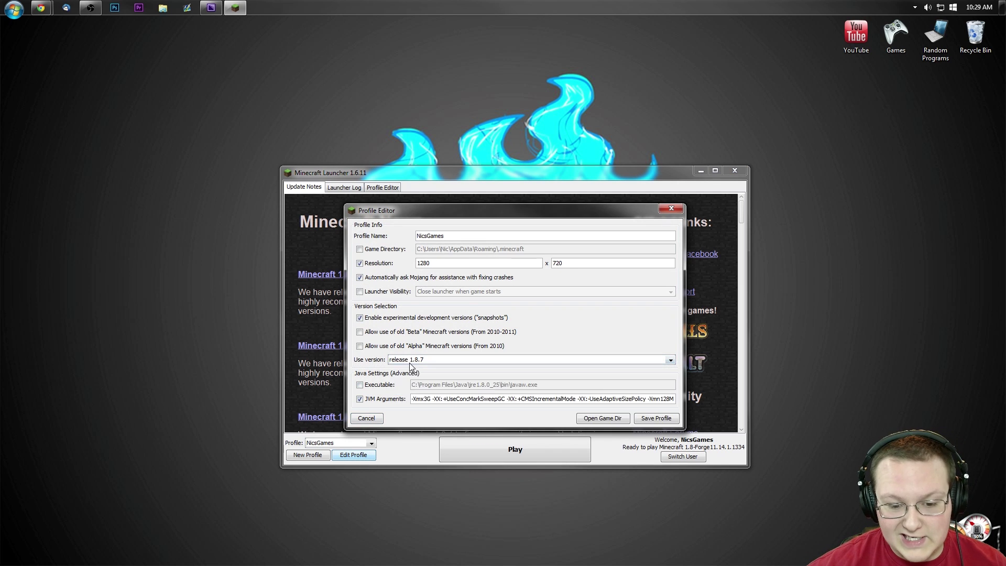
{"action": "left_click", "coordinate": [411, 362]}
{"action": "left_click", "coordinate": [416, 362]}
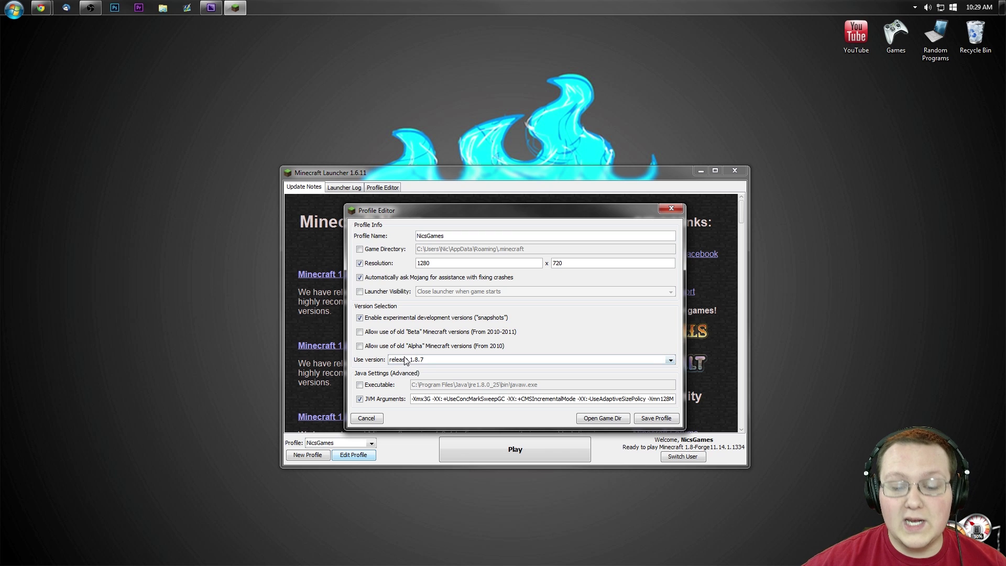
- Save the profile with version release 1.8-Forge11.14.1.1334 and launch the game
{"action": "left_click", "coordinate": [405, 362]}
{"action": "scroll", "coordinate": [419, 379], "scroll_direction": "down", "scroll_amount": 10}
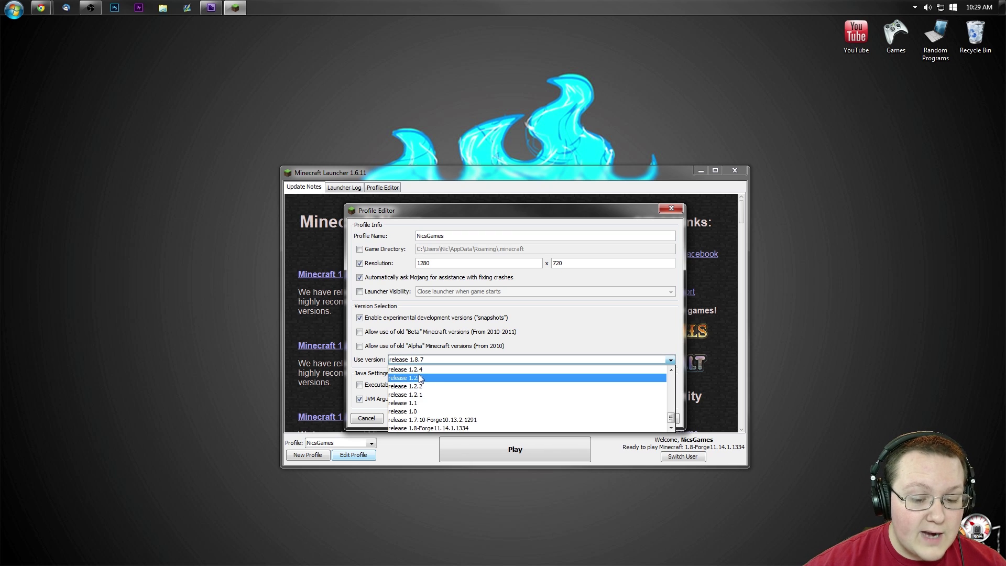
{"action": "left_click", "coordinate": [425, 428]}
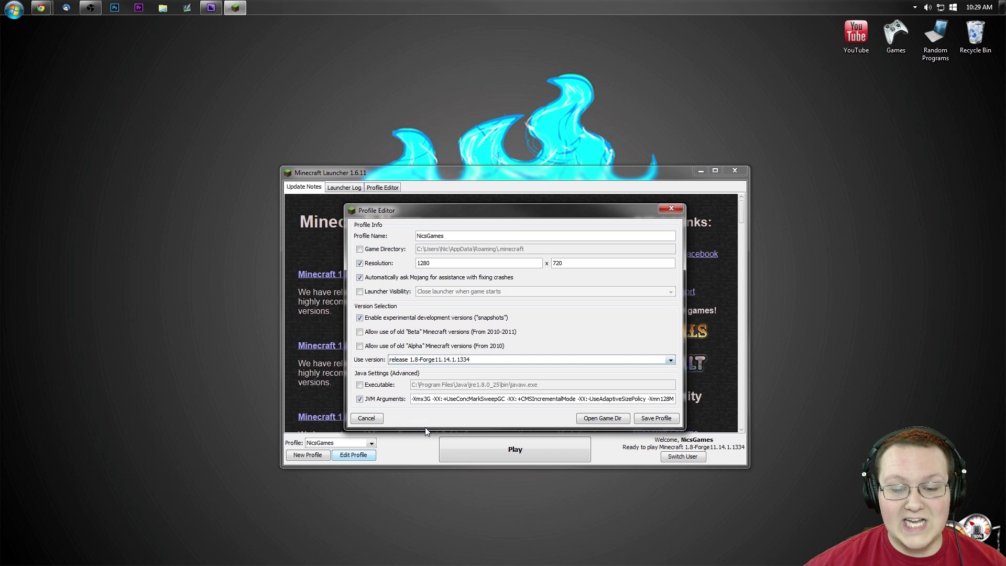
{"action": "left_click", "coordinate": [656, 418]}
{"action": "left_click", "coordinate": [521, 451]}
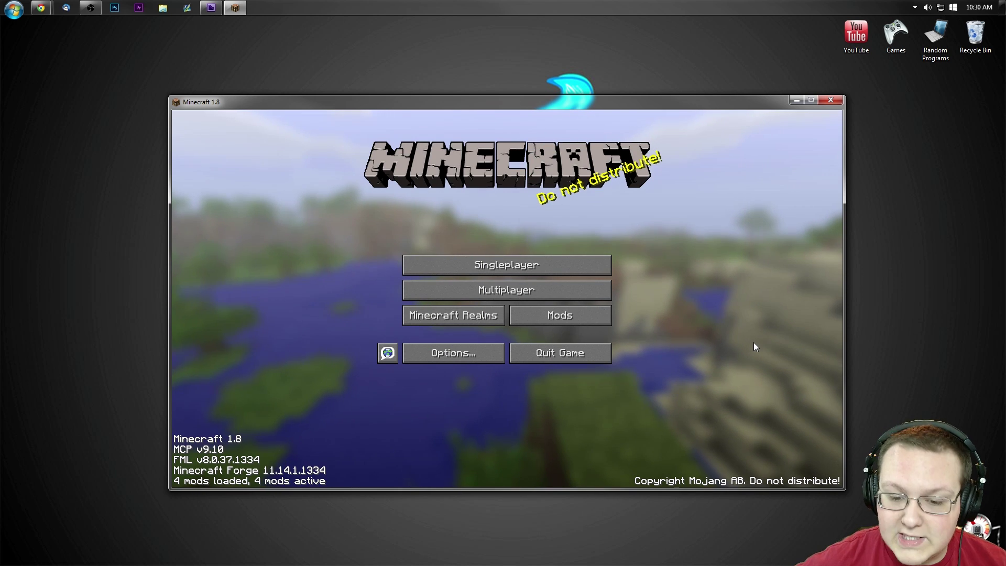
- Examine the WallJump entry in the game's mod list and return to the main menu
{"action": "left_click", "coordinate": [539, 321]}
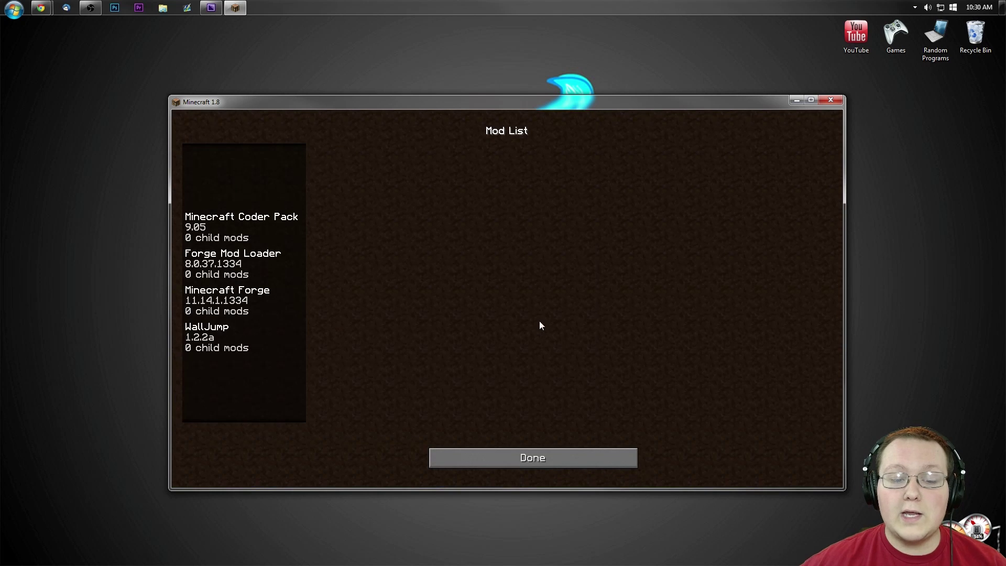
{"action": "left_click", "coordinate": [241, 341]}
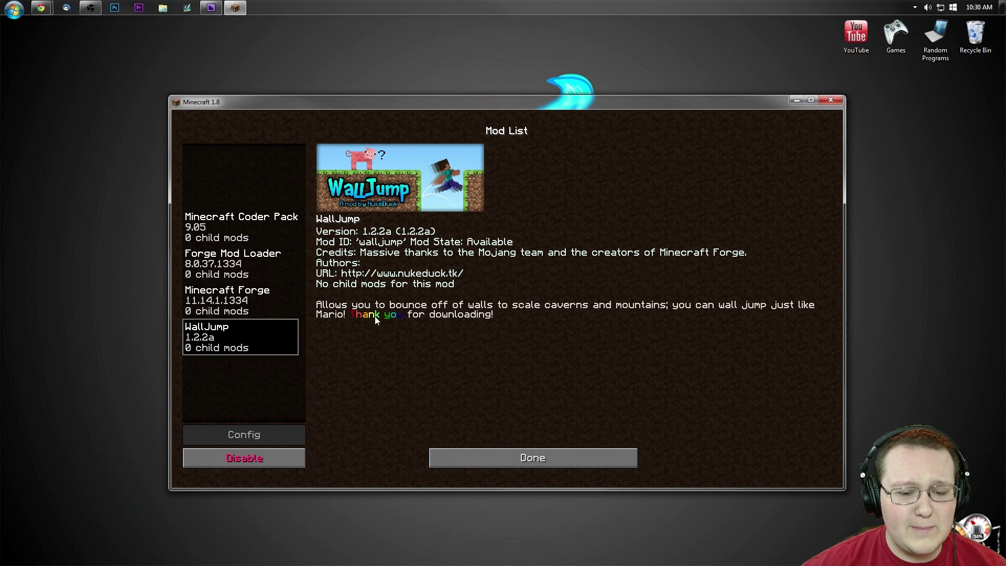
{"action": "left_click", "coordinate": [512, 454]}
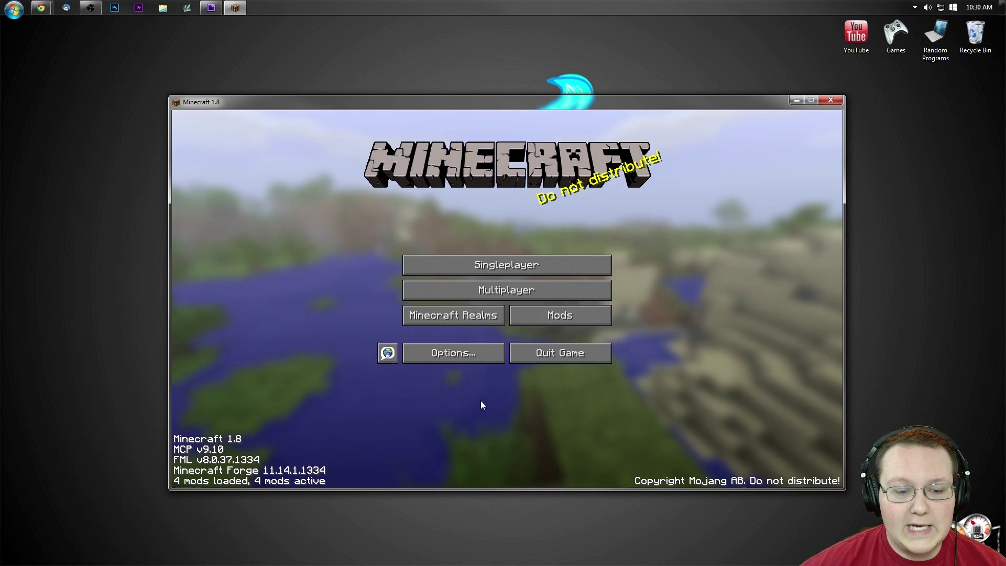
- Load an existing singleplayer world and open the Wall Jump settings in the game
{"action": "left_click", "coordinate": [459, 261]}
{"action": "double_click", "coordinate": [432, 167]}
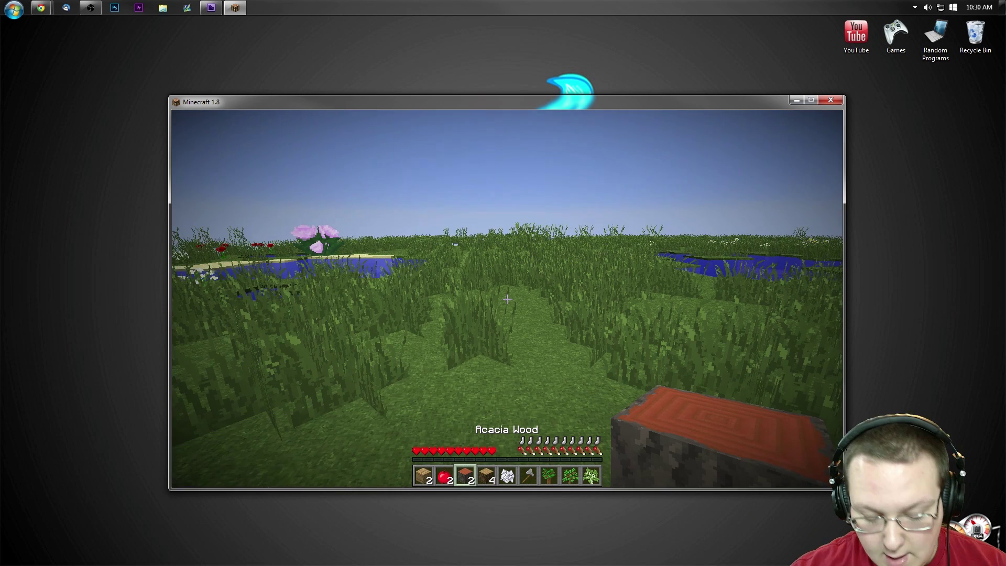
{"action": "key", "text": "k"}
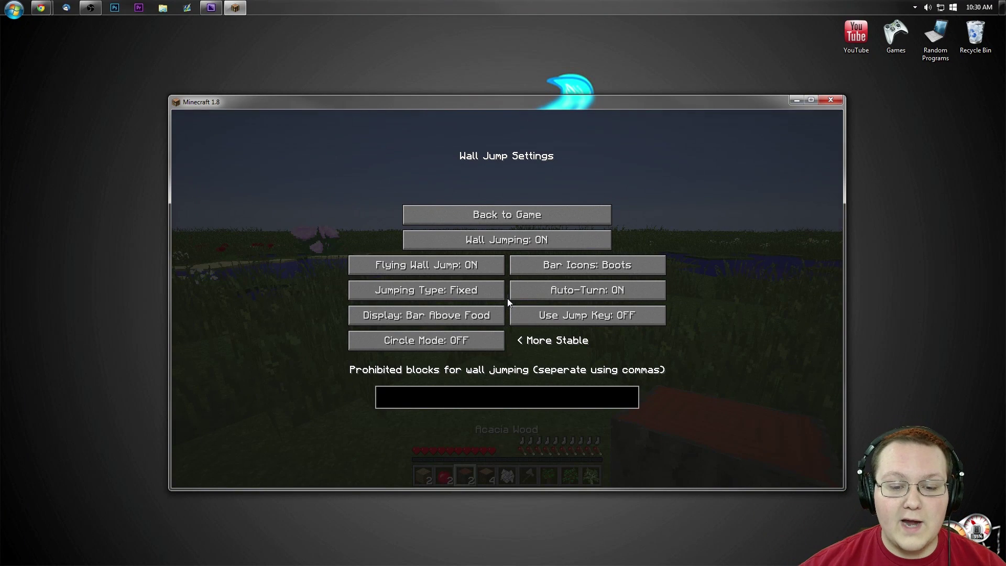